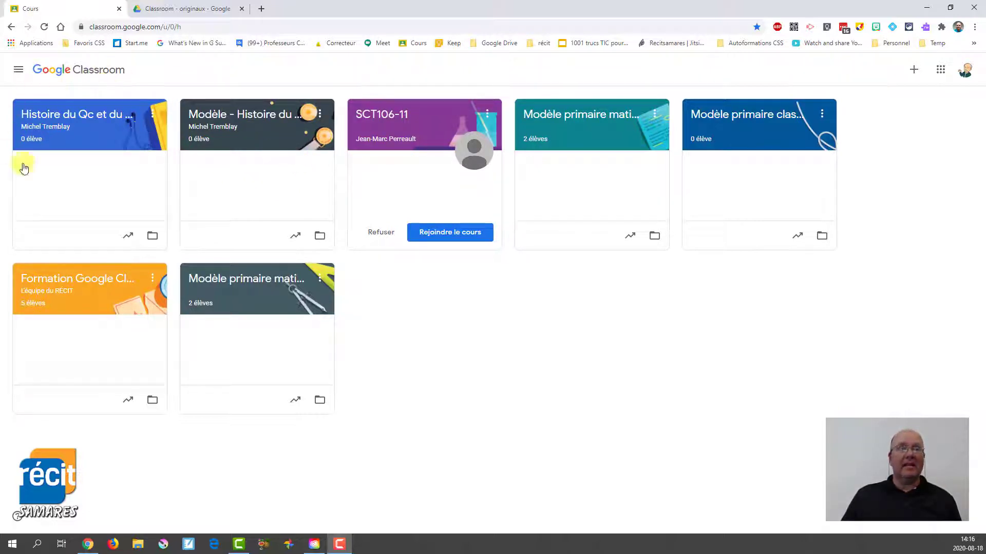
Open the course Modèle - Histoire du Qc et du Canada - 3e secondaire and start a new Documentation post in its classwork
left_click(259, 132)
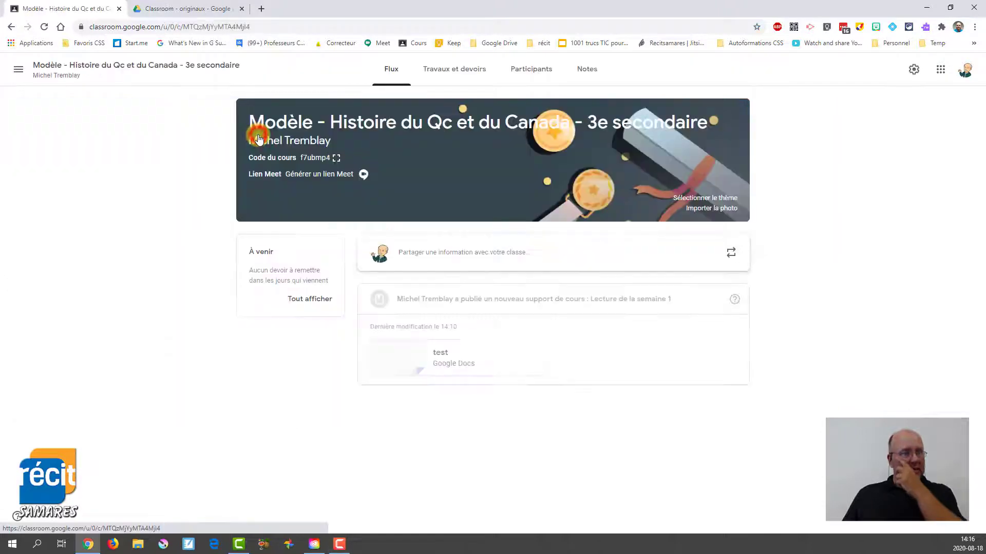
left_click(454, 74)
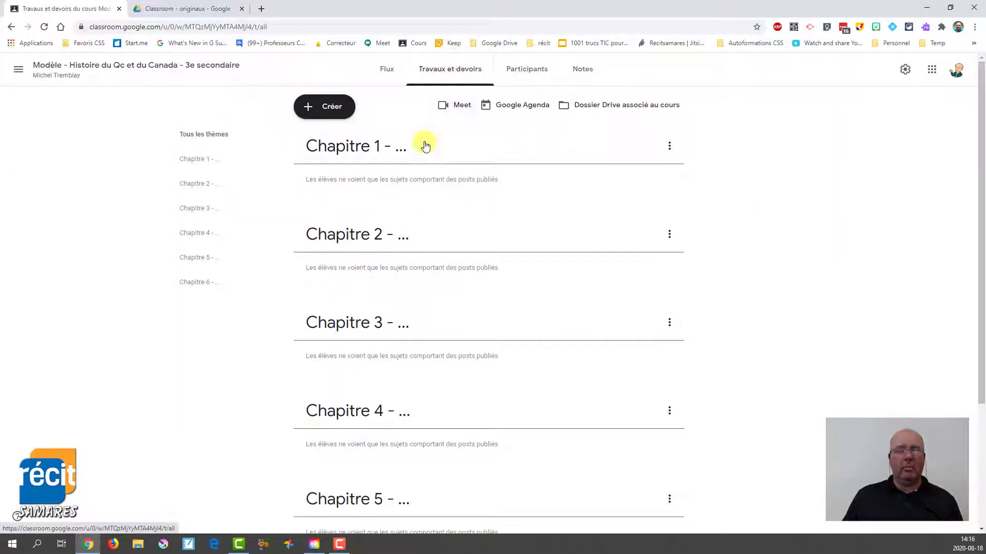
left_click(334, 109)
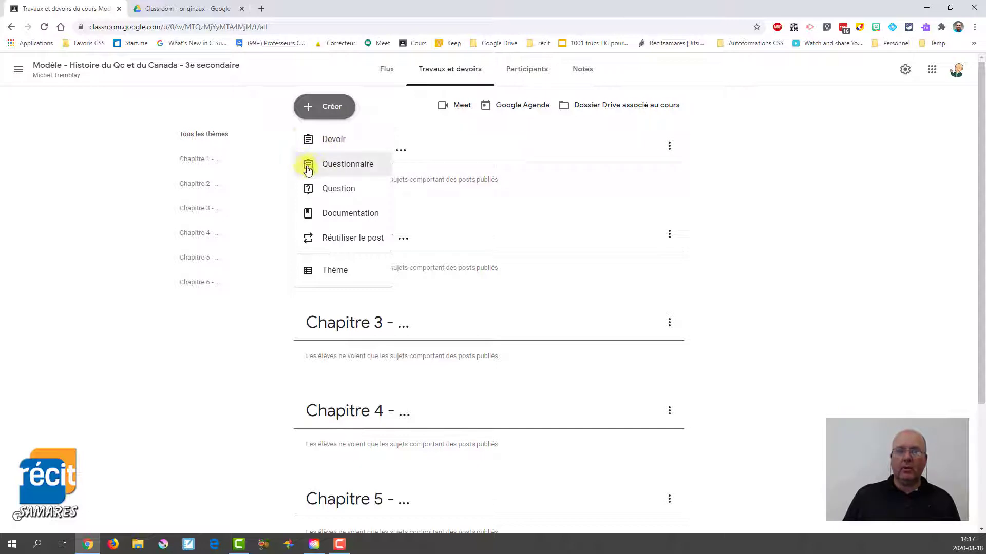
left_click(343, 216)
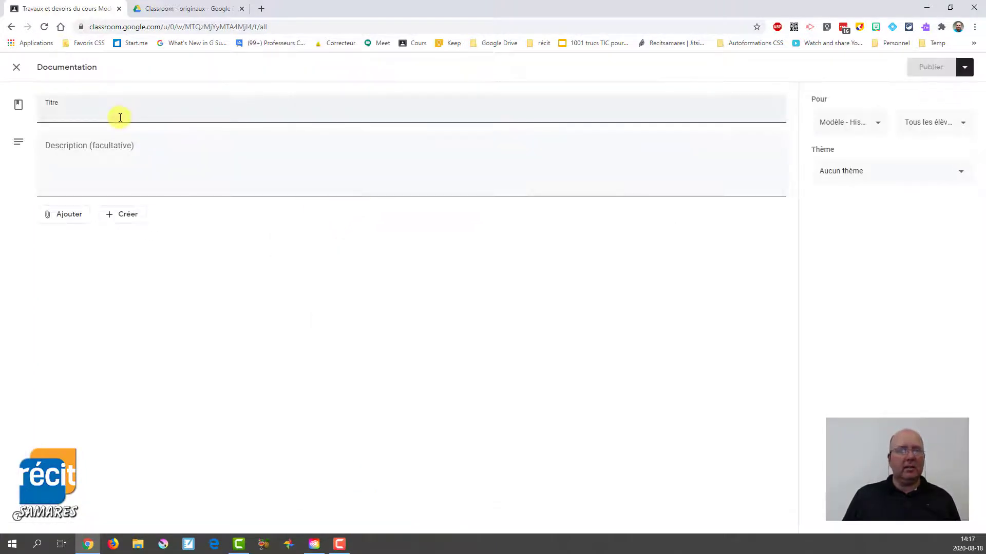
Title the material "Lecture de la semaine 1" and enter "abc" as its description
left_click(120, 118)
type("Se")
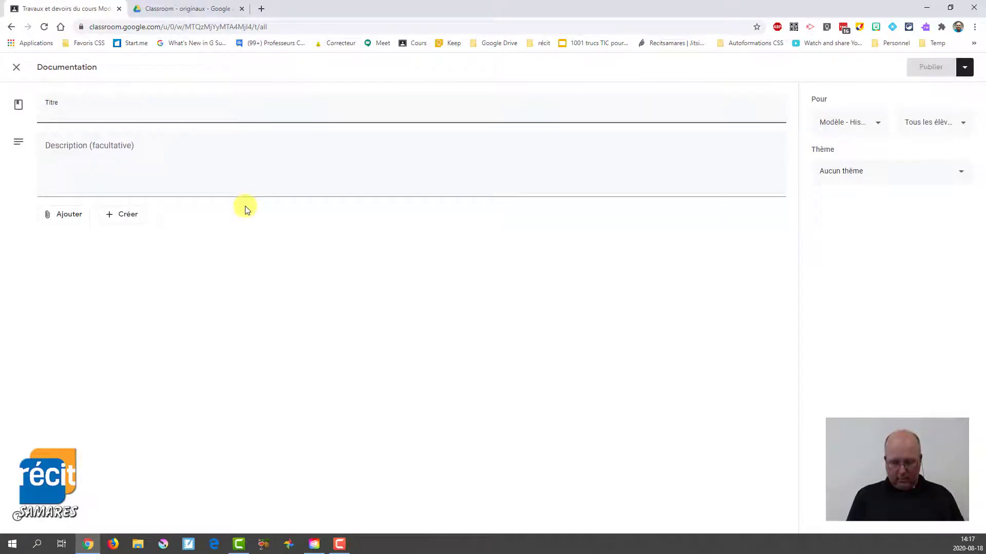
type("Lecture de la s")
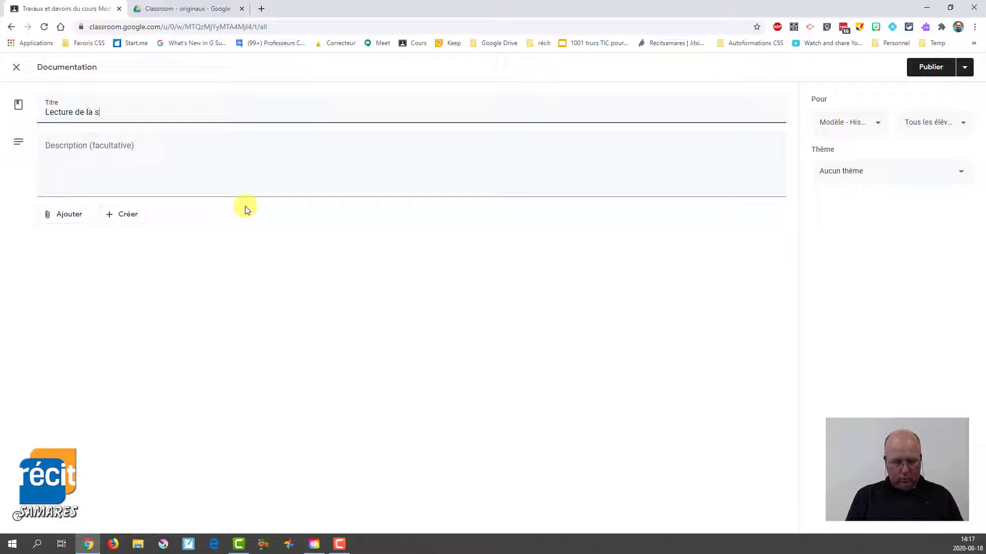
type("emaine 1")
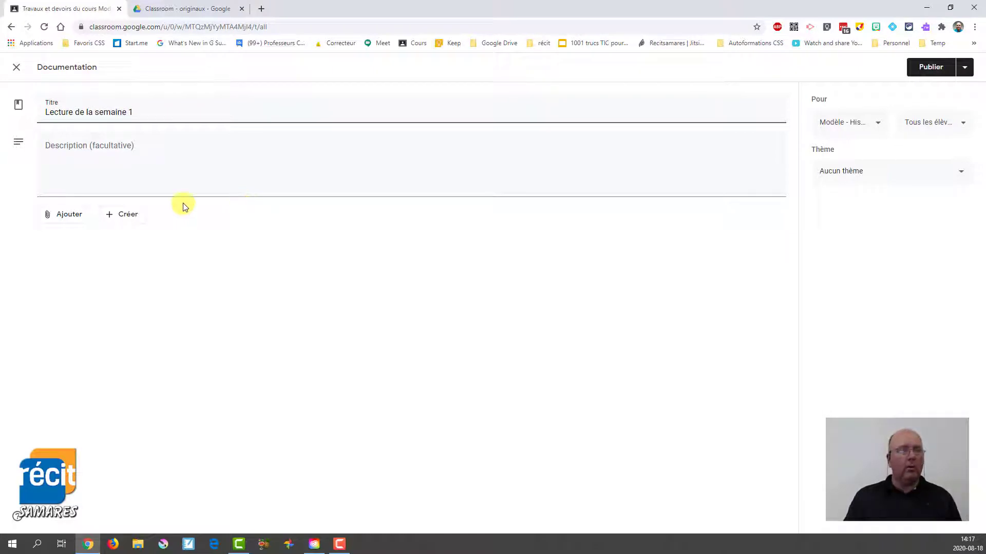
left_click(84, 148)
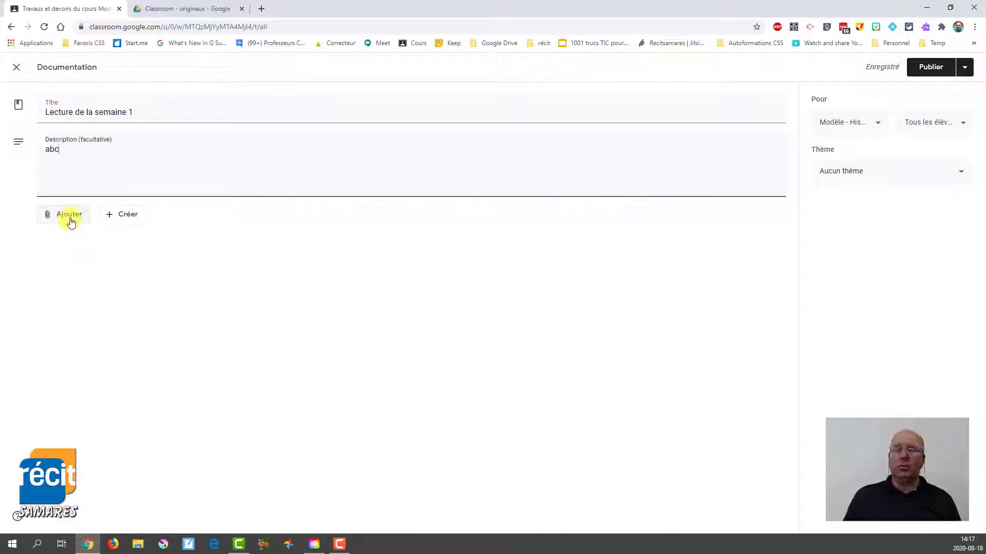
Review the file types that can be created, and in Google Drive examine the Classroom folder, its Groupe 31 (2020) course folder and the Classroom - originaux folder
left_click(127, 218)
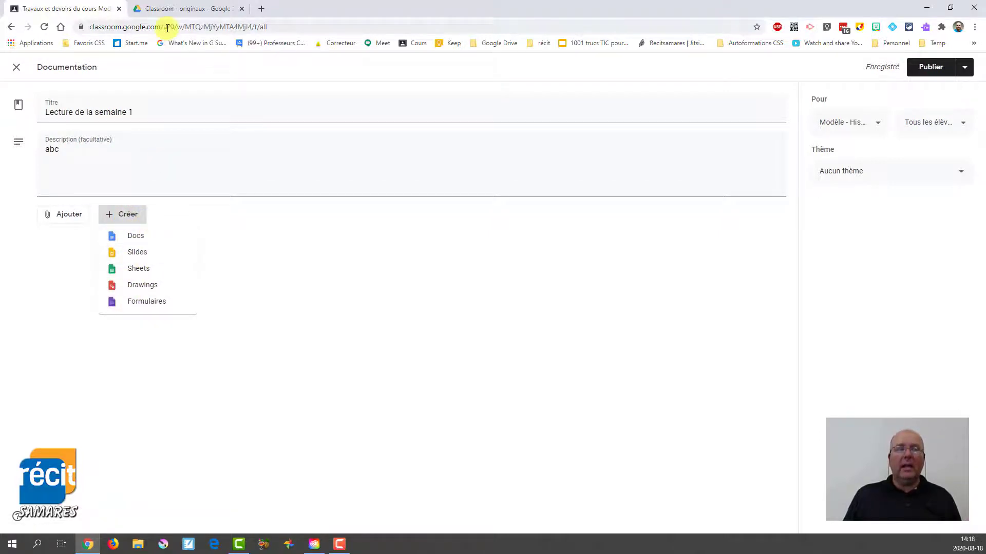
left_click(179, 11)
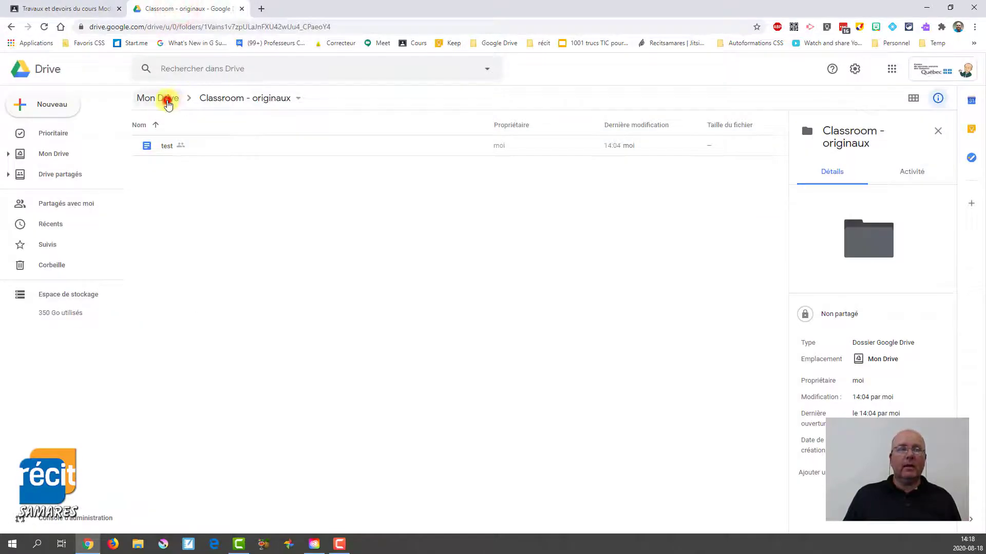
left_click(165, 98)
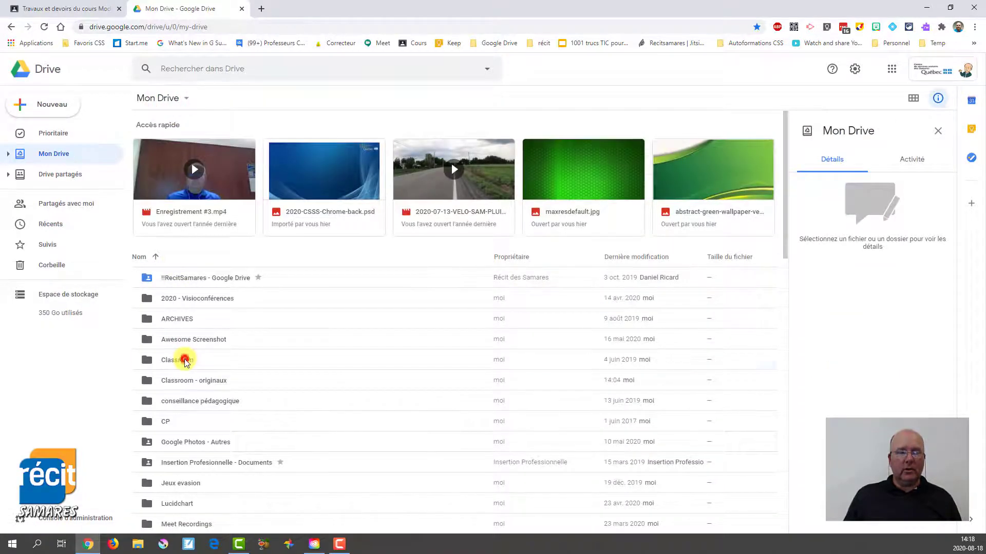
double_click(185, 360)
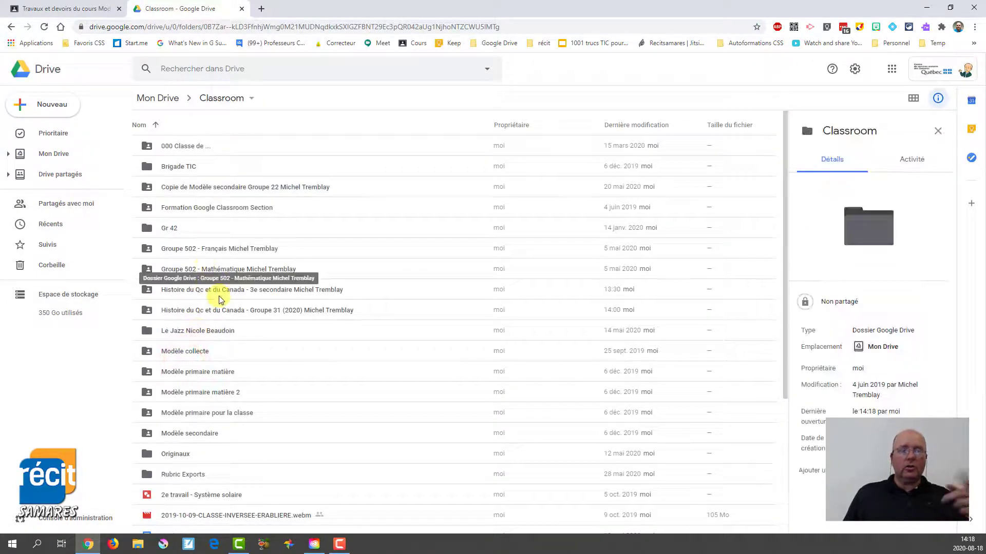
double_click(228, 310)
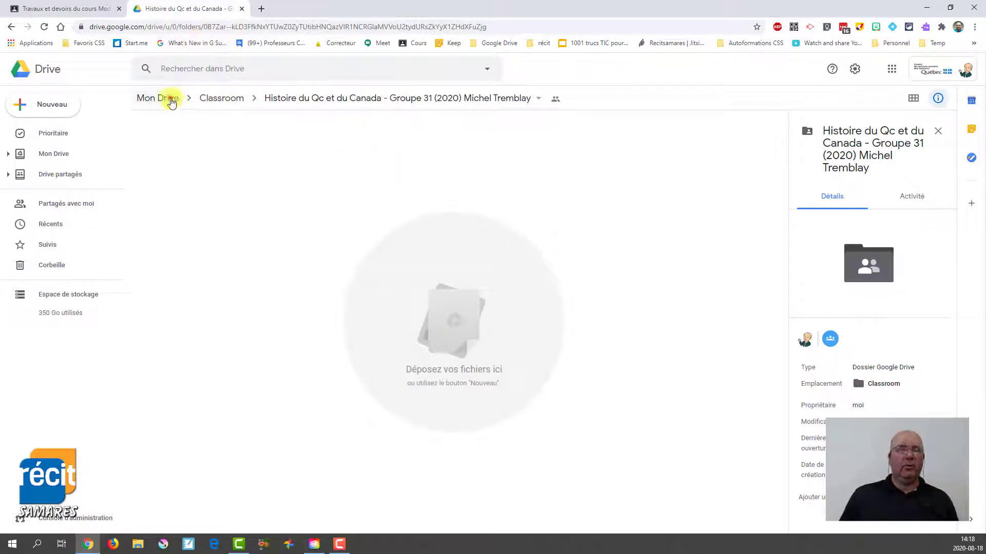
left_click(170, 100)
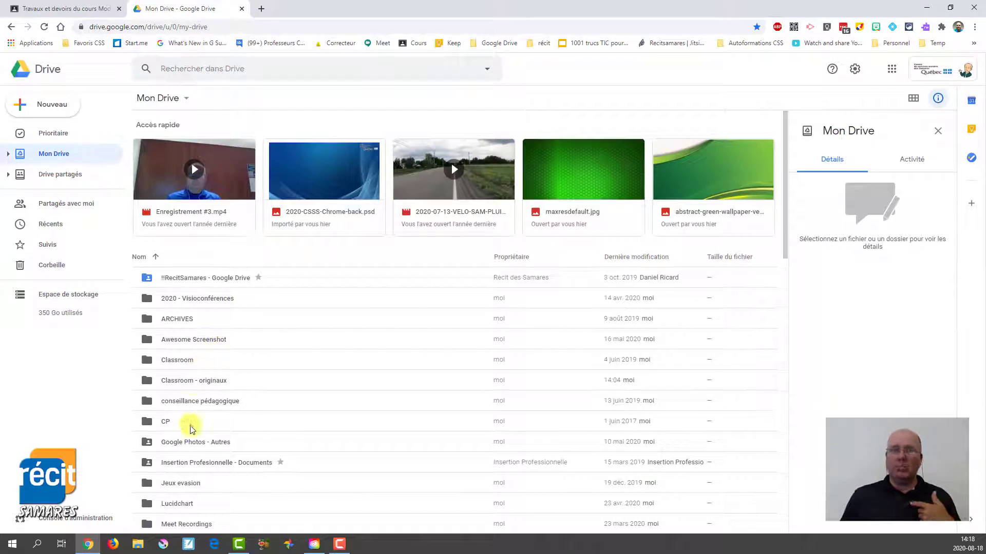
double_click(174, 382)
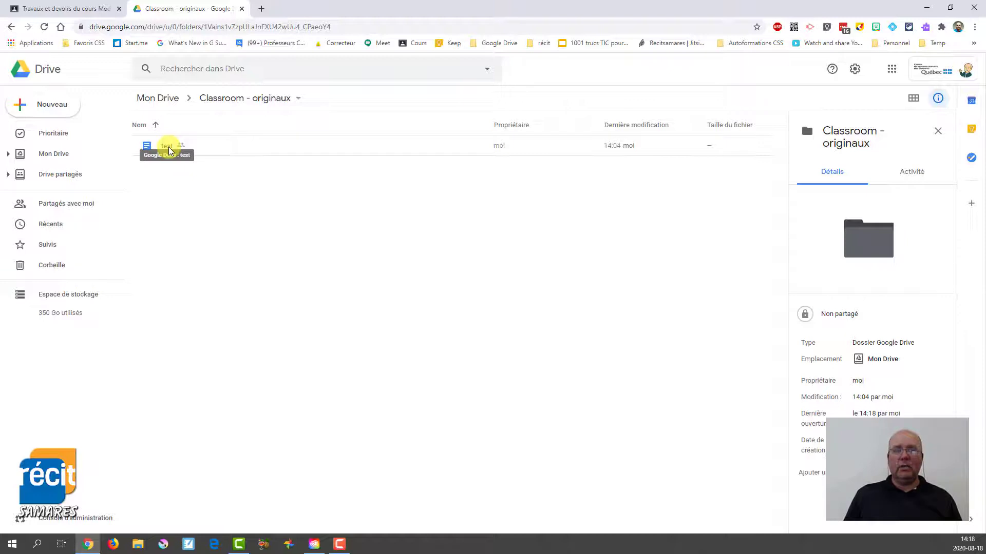
left_click(87, 9)
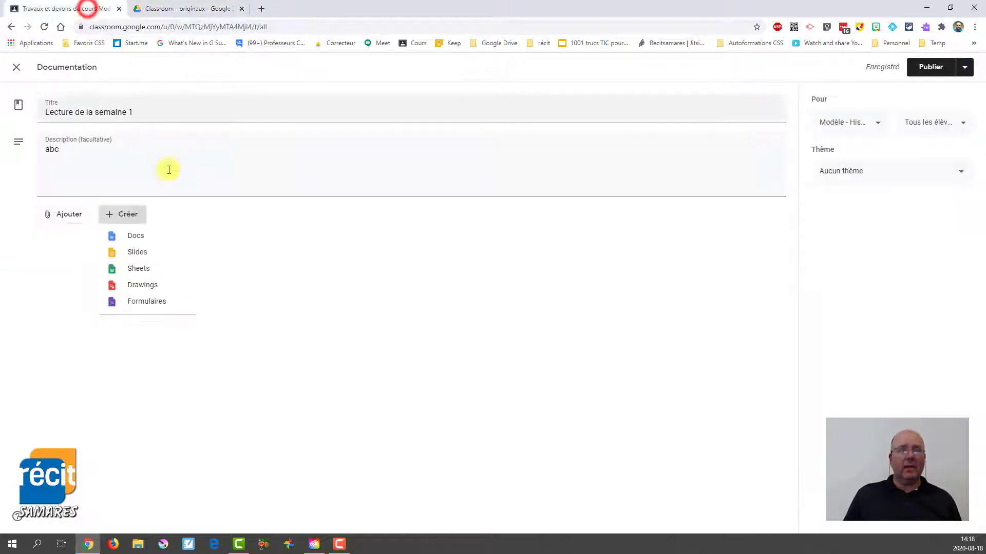
left_click(286, 257)
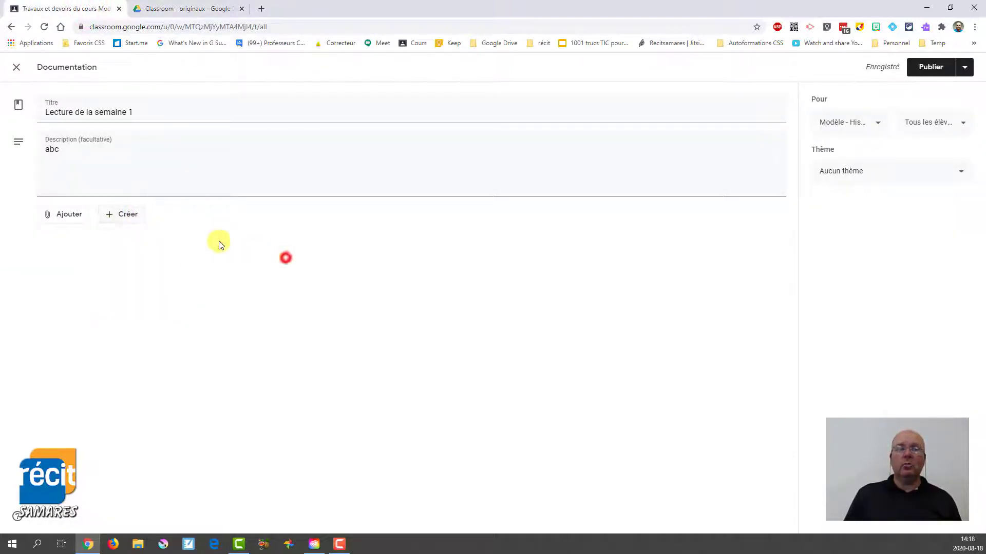
Attach the Google Docs file "test" from the recent Google Drive files to the material
left_click(73, 215)
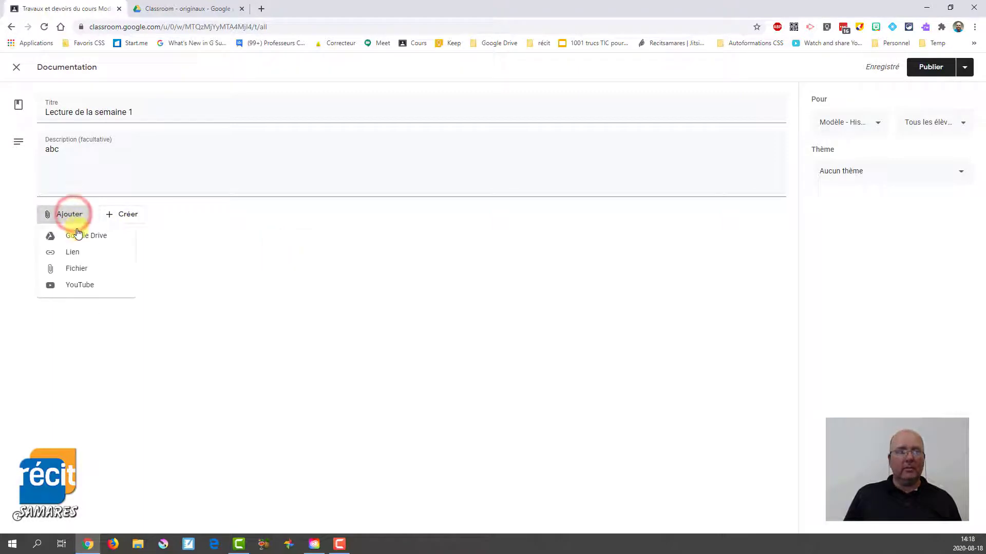
left_click(80, 234)
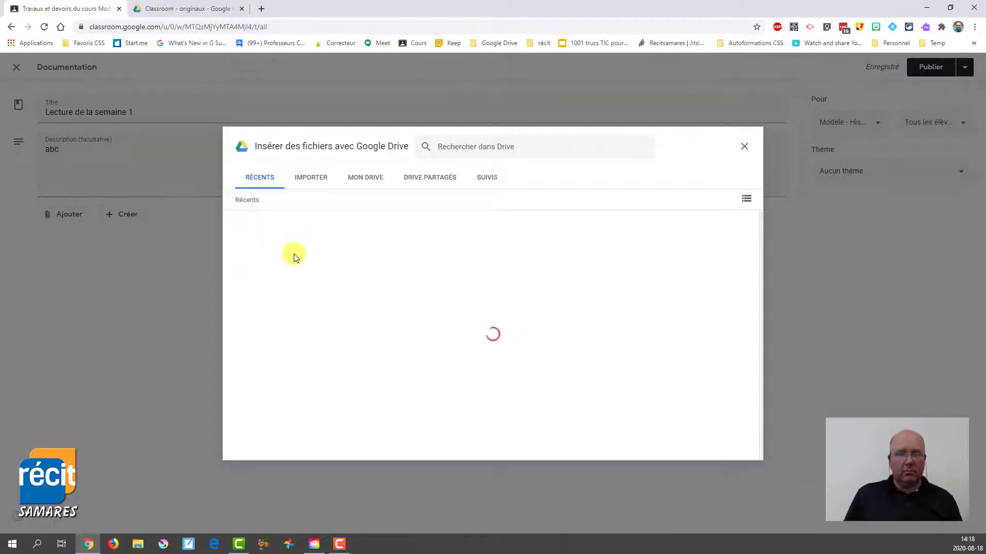
left_click(286, 271)
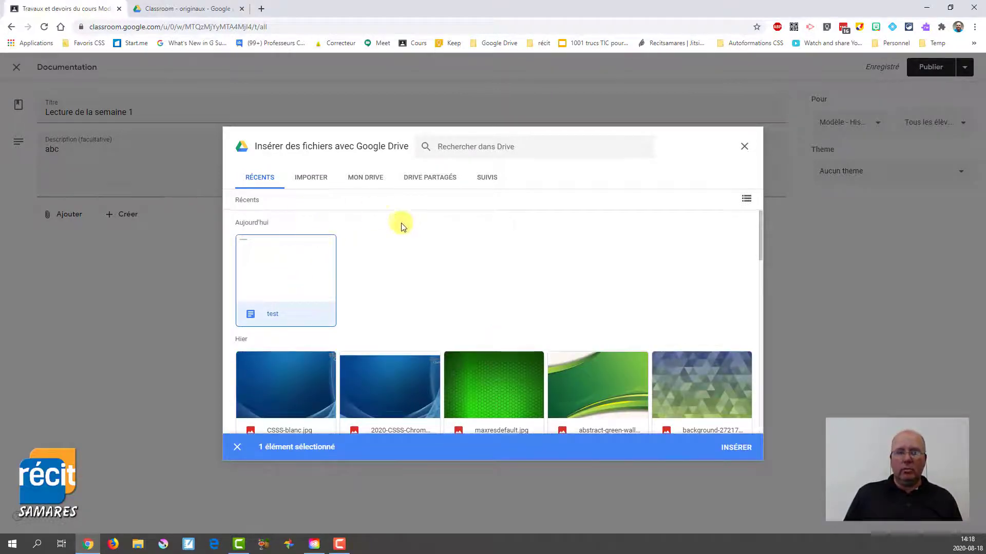
left_click(364, 180)
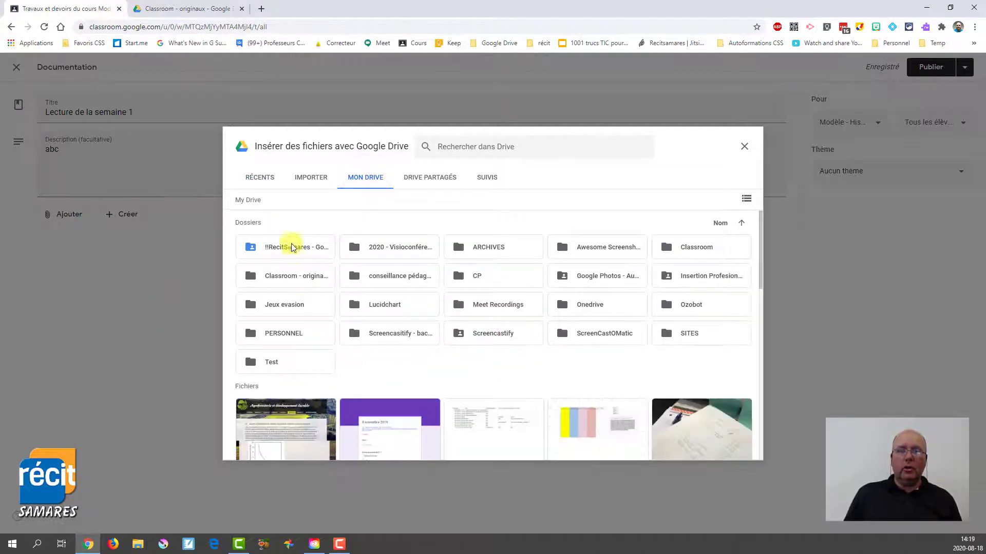
left_click(265, 180)
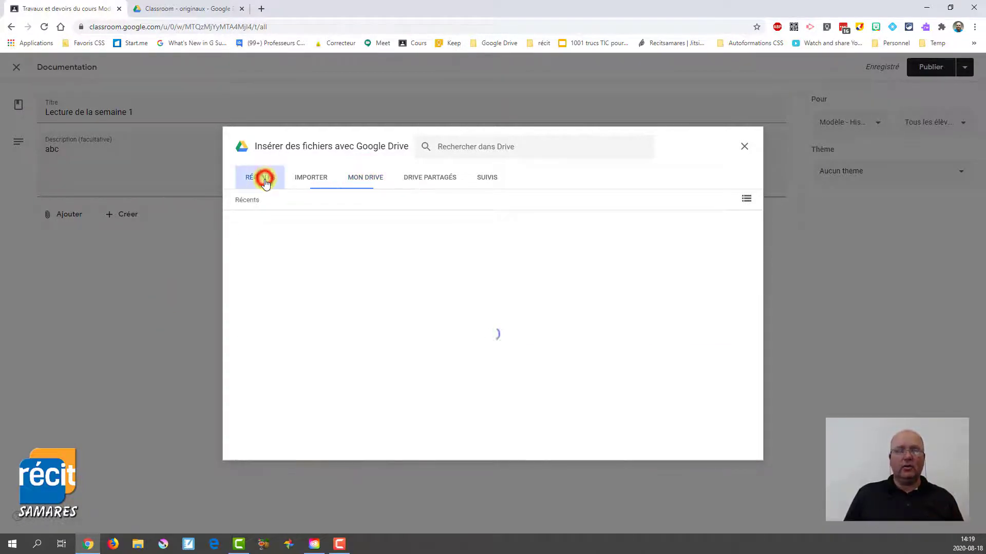
left_click(274, 266)
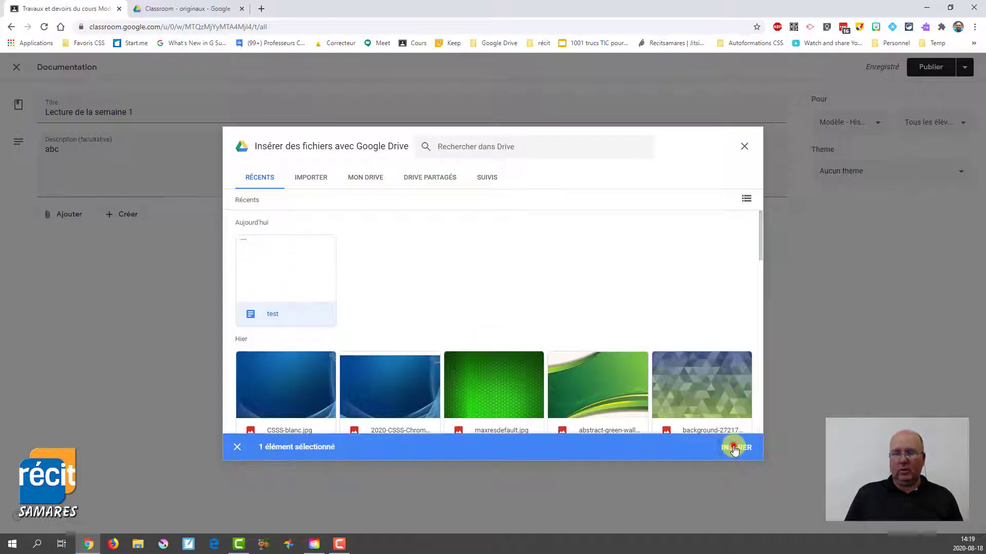
left_click(734, 447)
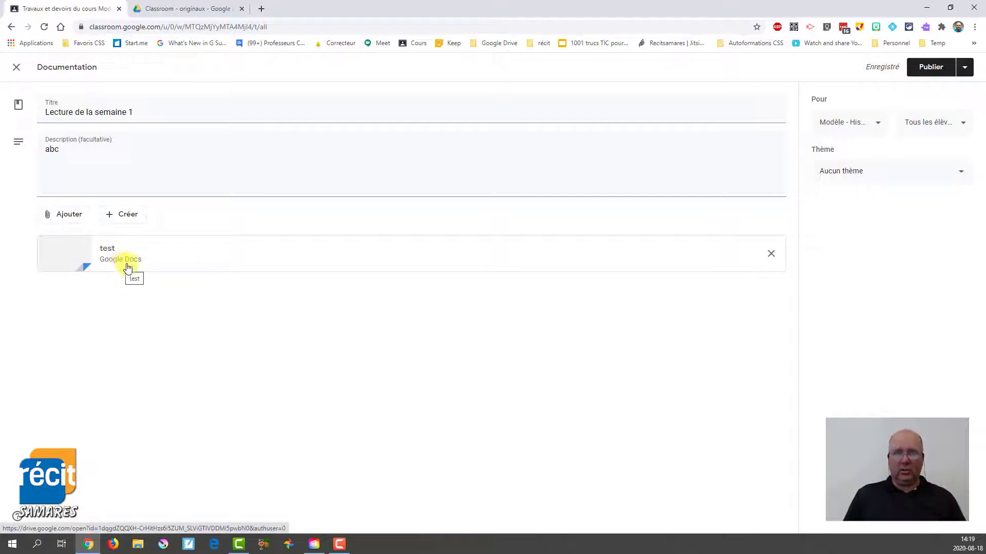
Review which courses and which students the material can be addressed to, leaving the selection as it is
left_click(865, 125)
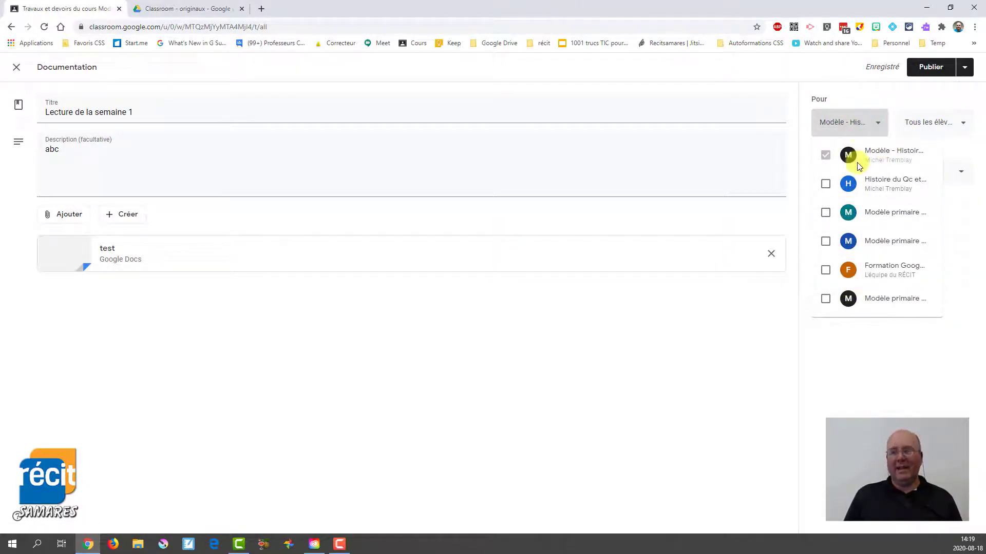
left_click(925, 122)
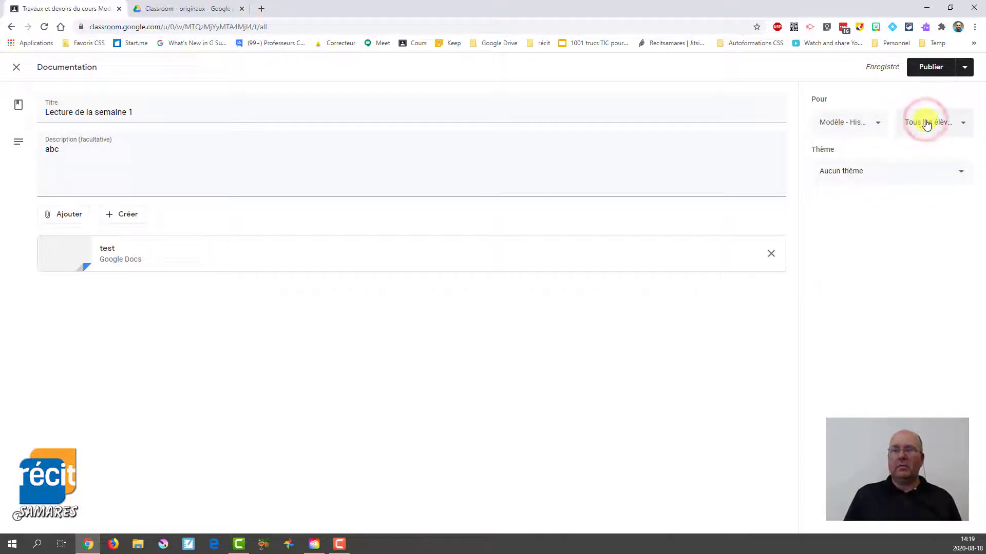
left_click(926, 124)
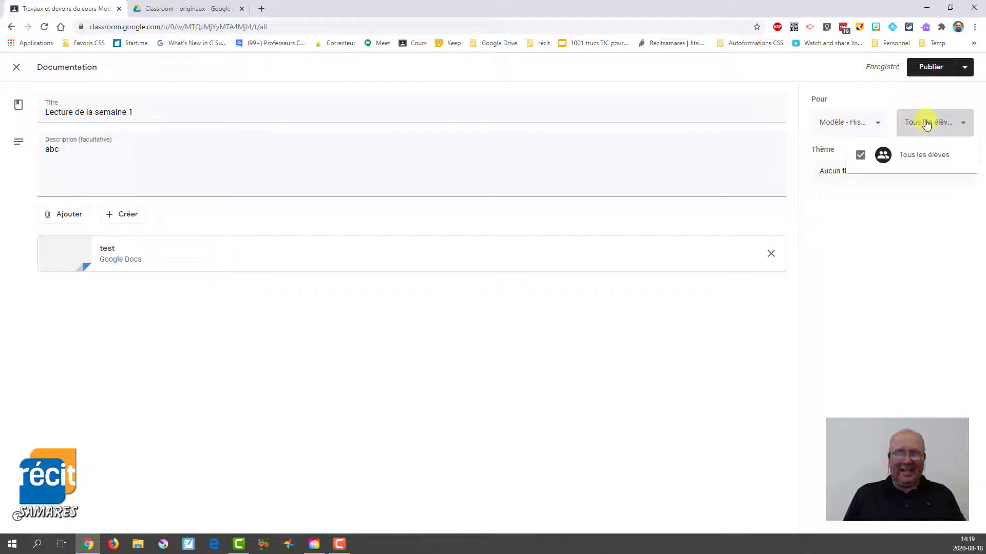
left_click(906, 194)
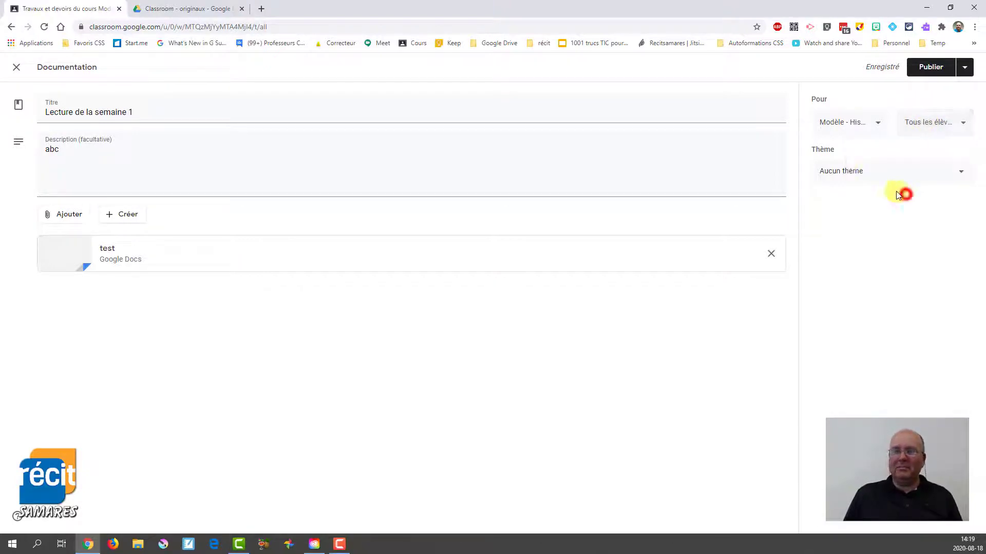
Assign the material to the topic "Chapitre 1 - ..." and publish it
left_click(838, 173)
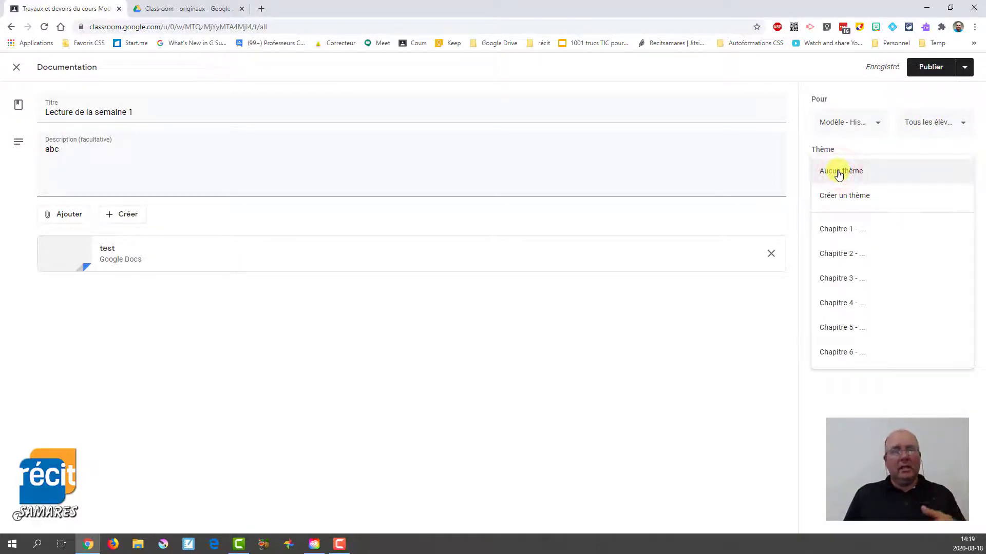
left_click(844, 232)
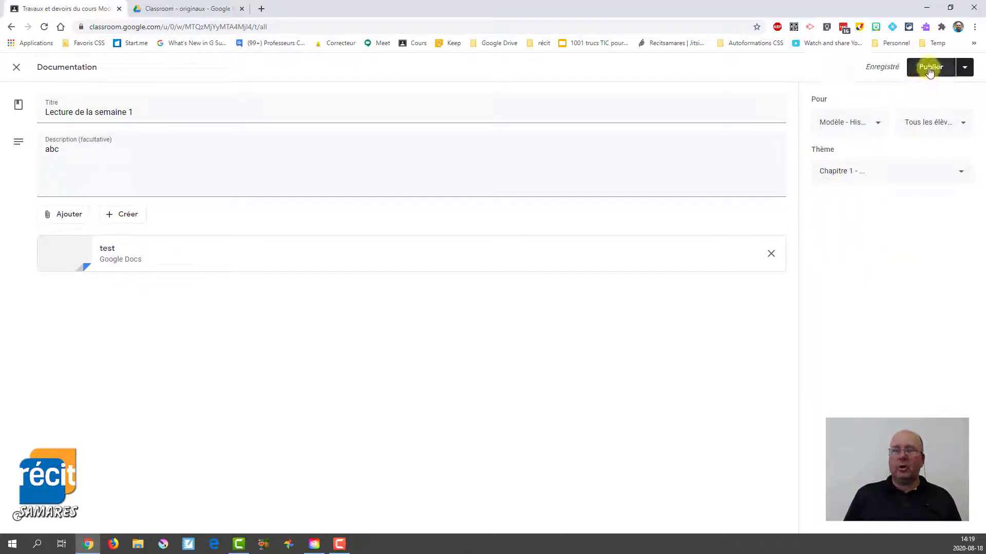
left_click(964, 67)
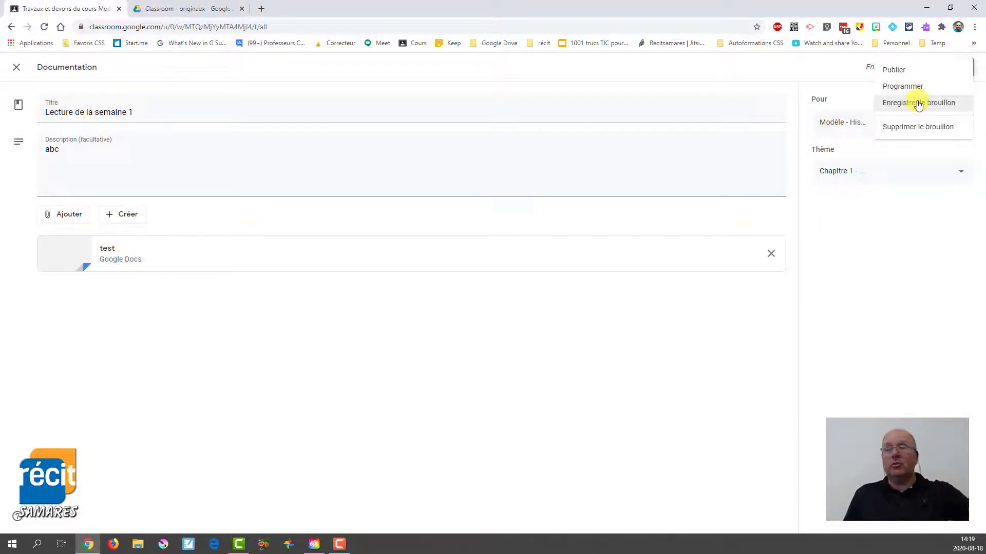
left_click(906, 70)
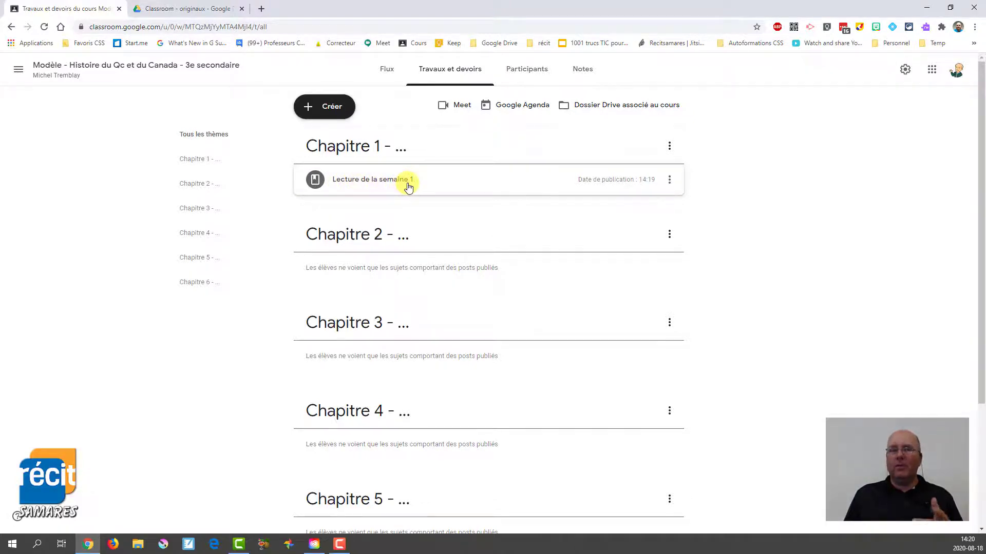
Return to the course list and open the classwork page of Histoire du Qc et du Canada - Groupe 31 (2020)
left_click(19, 68)
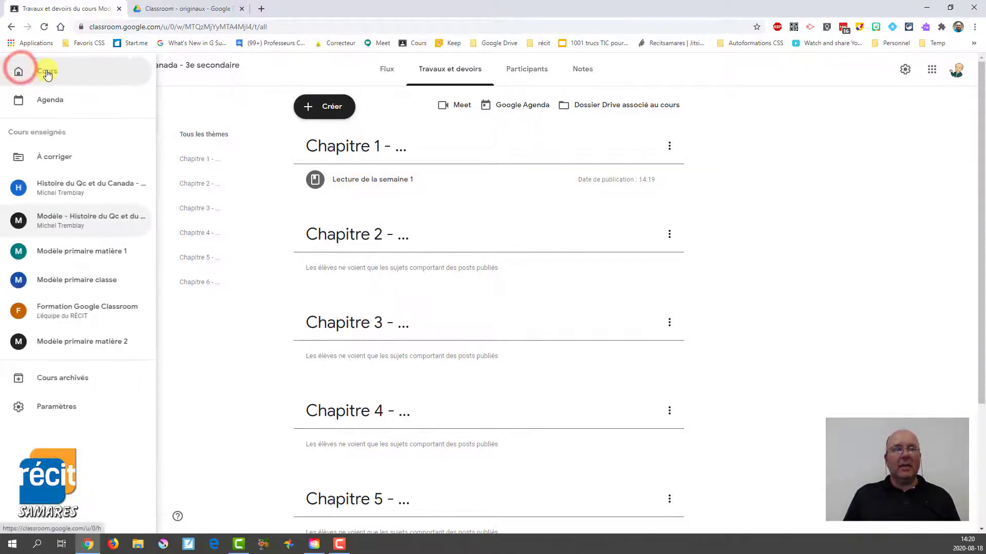
left_click(47, 75)
left_click(124, 139)
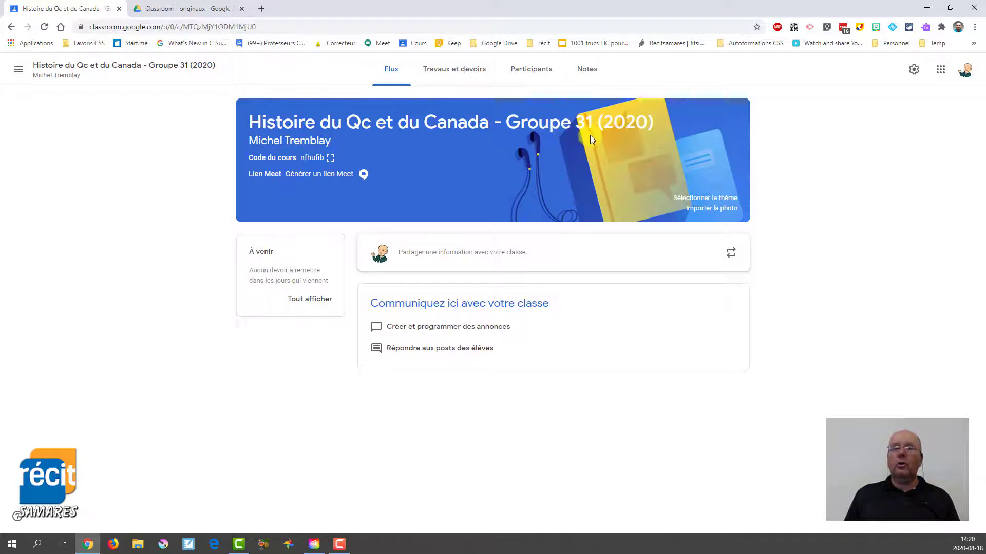
left_click(456, 72)
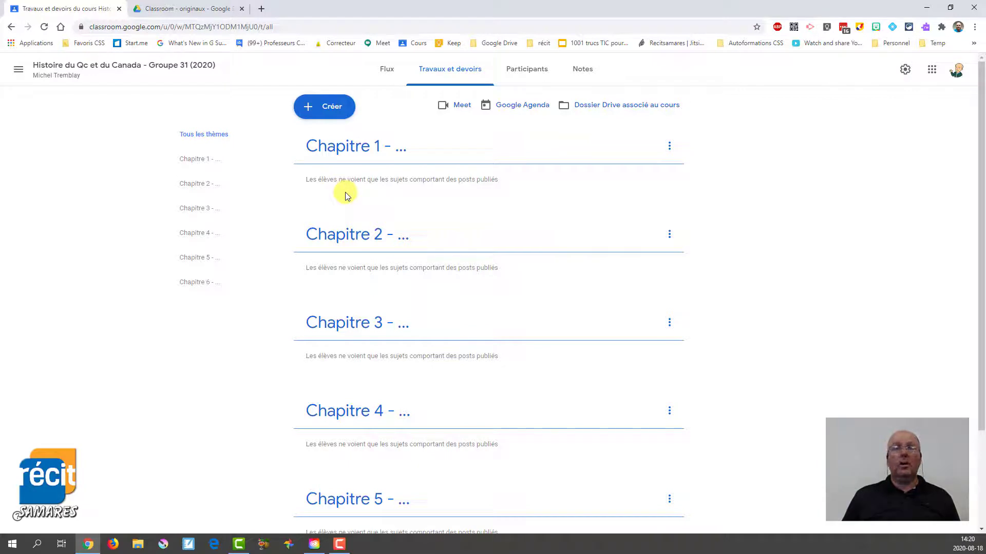
left_click(329, 109)
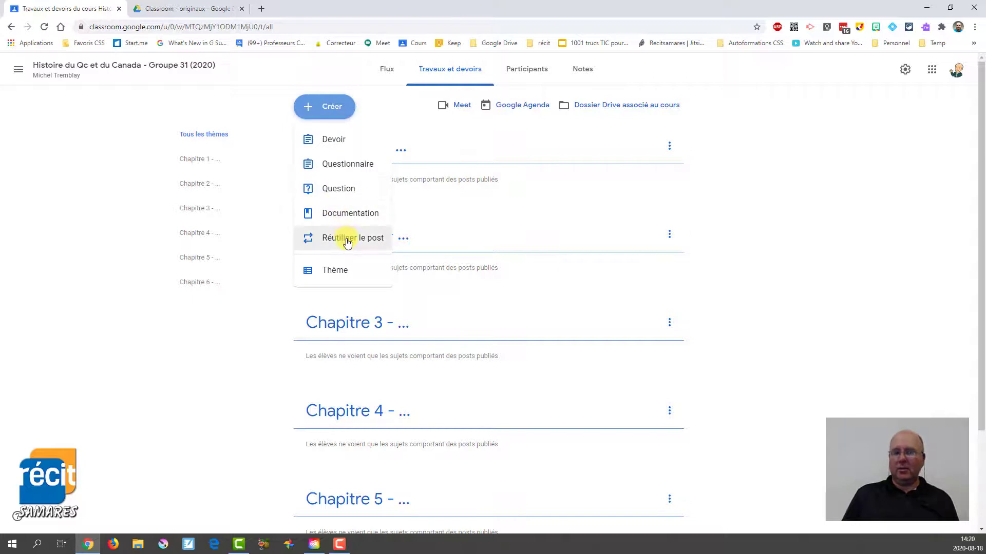
left_click(347, 241)
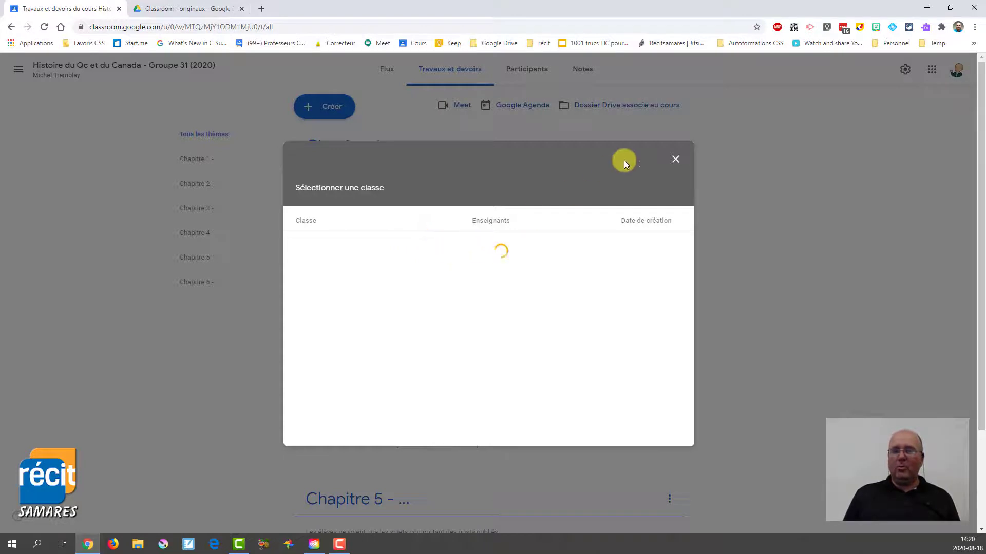
left_click(676, 160)
Reuse the post "Lecture de la semaine 1" from the course Modèle - Histoire du Qc et du Canada, without creating copies of its attachments
left_click(329, 107)
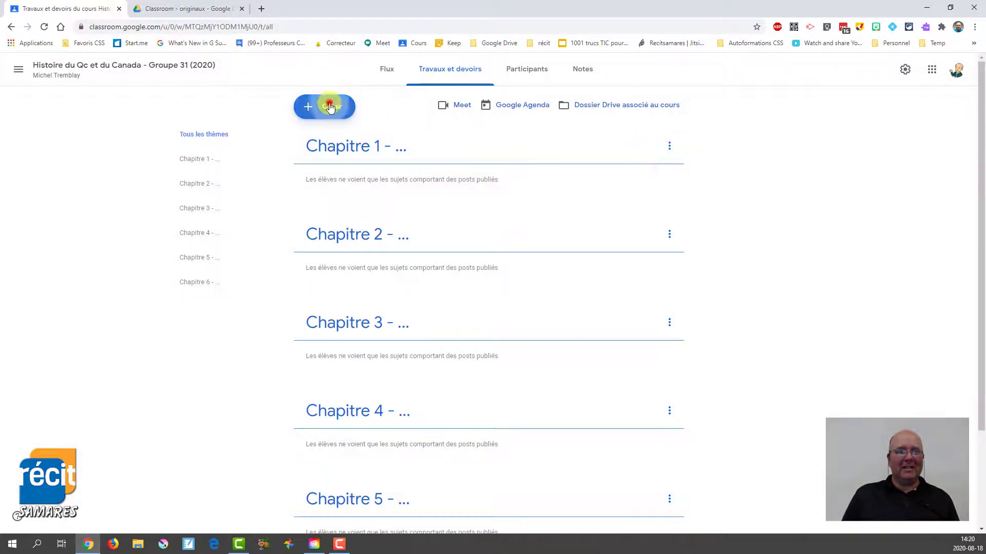
left_click(353, 237)
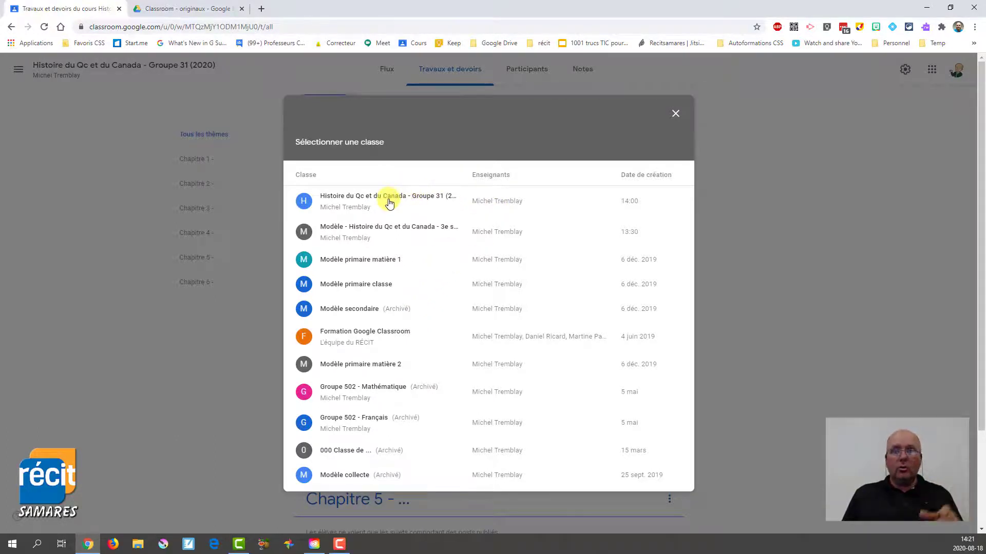
left_click(355, 230)
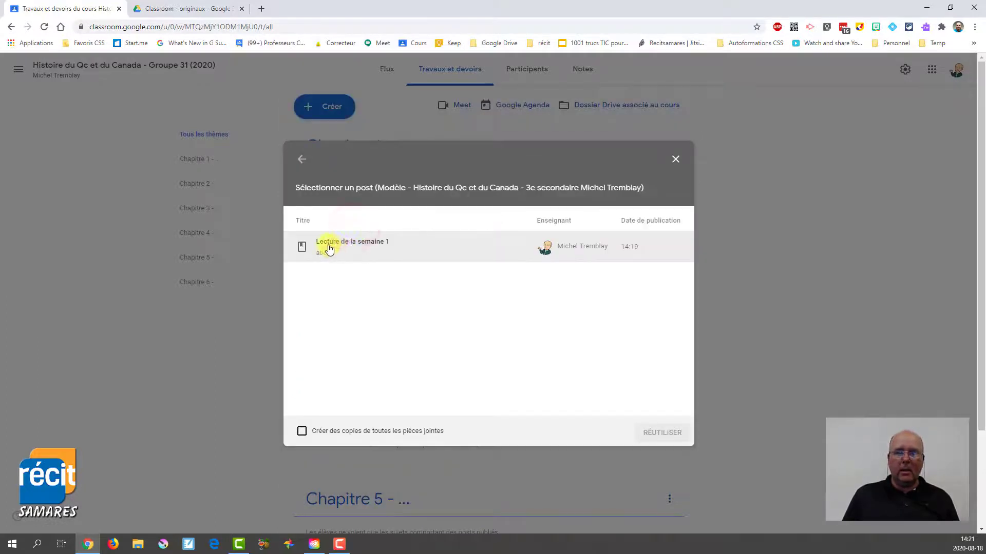
left_click(336, 246)
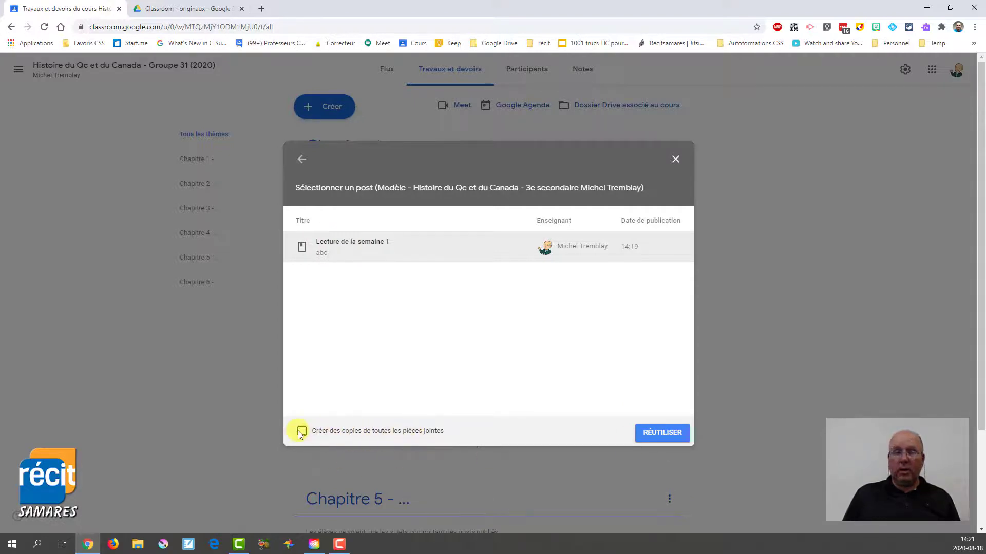
left_click(661, 434)
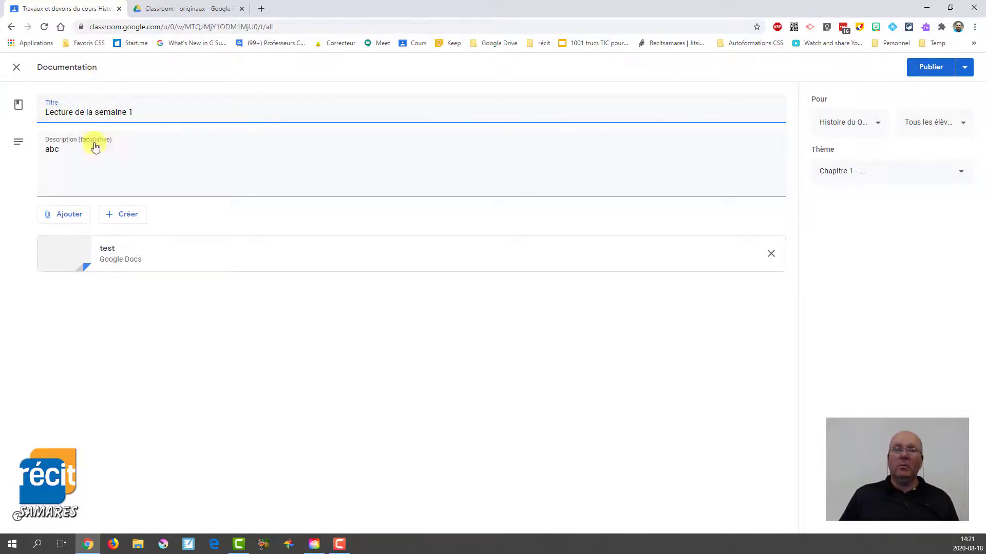
Review the reused material's description and its student selection, leaving it addressed to all students
left_click(67, 150)
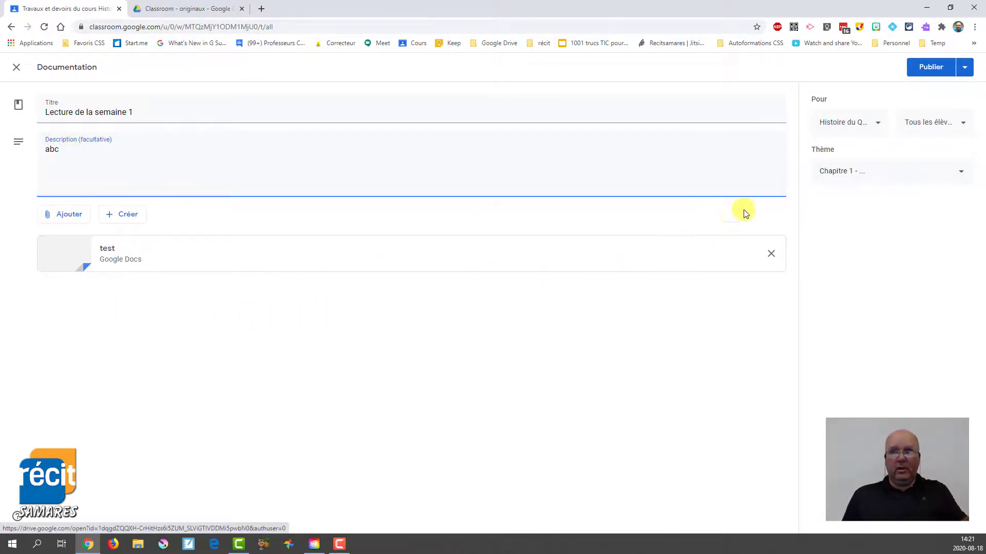
left_click(931, 128)
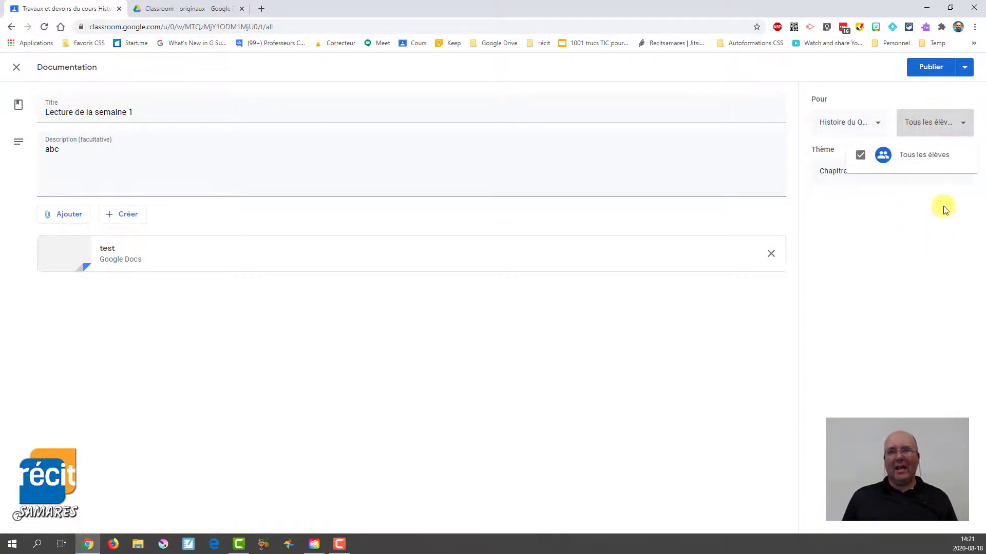
left_click(922, 96)
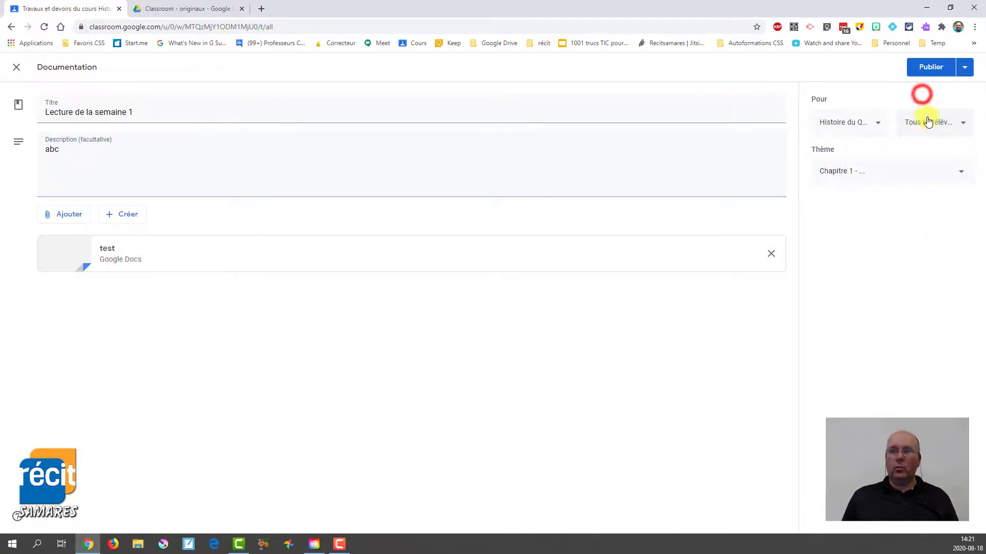
Check the date and time options for scheduling the material, cancel the scheduling and publish it immediately
left_click(965, 71)
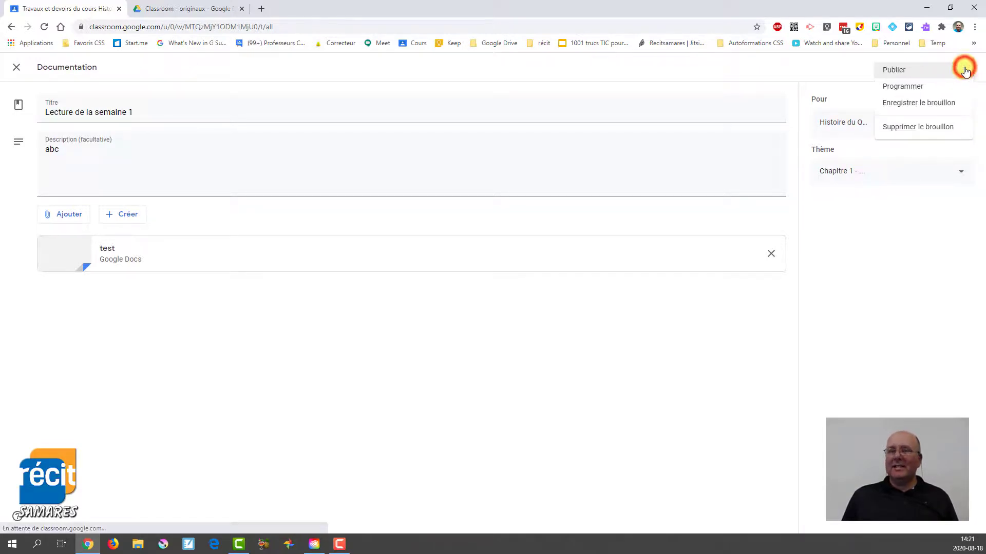
left_click(917, 87)
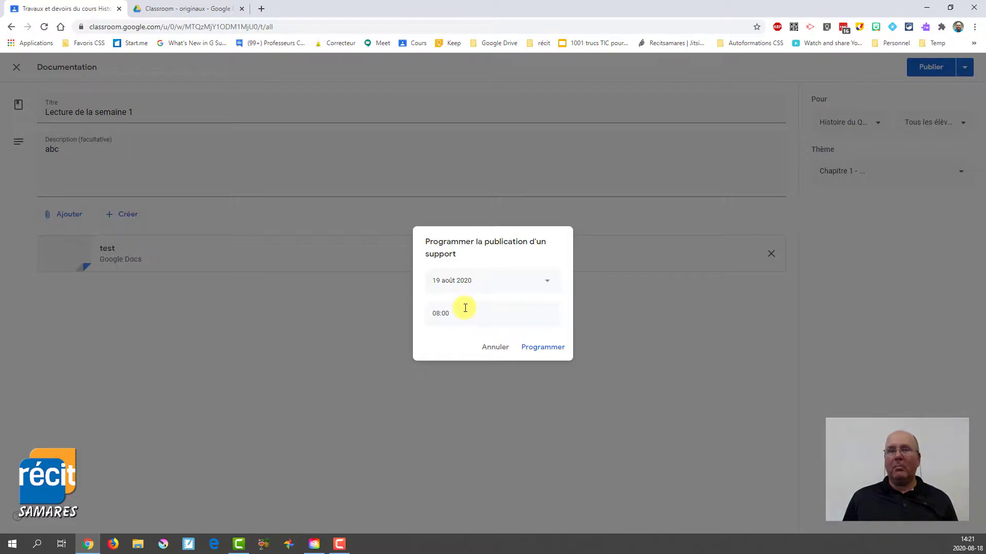
left_click(496, 348)
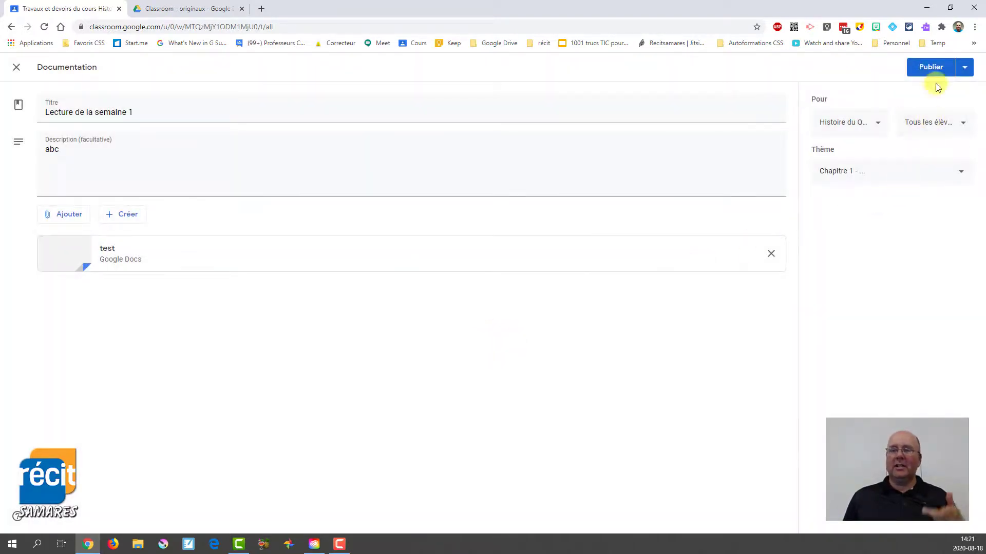
left_click(934, 67)
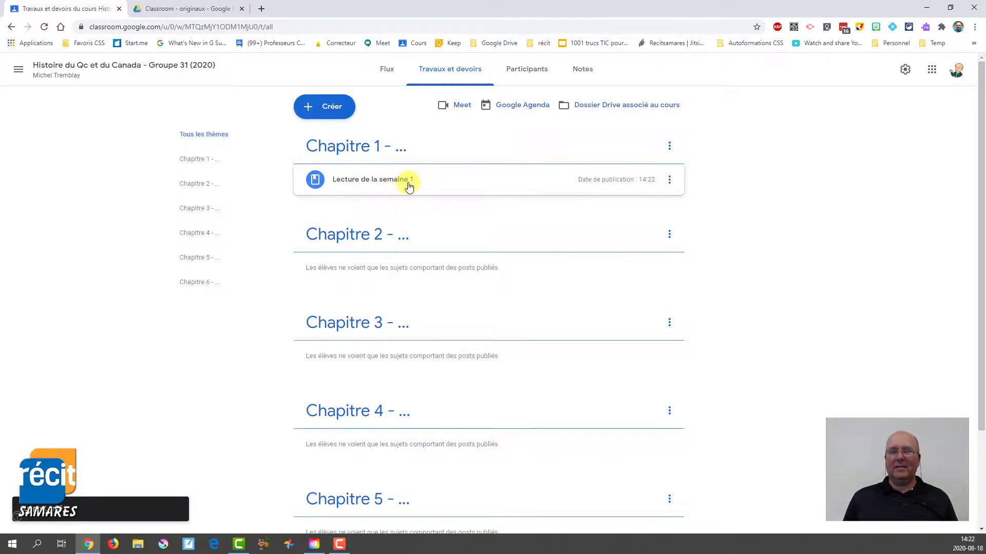
left_click(335, 108)
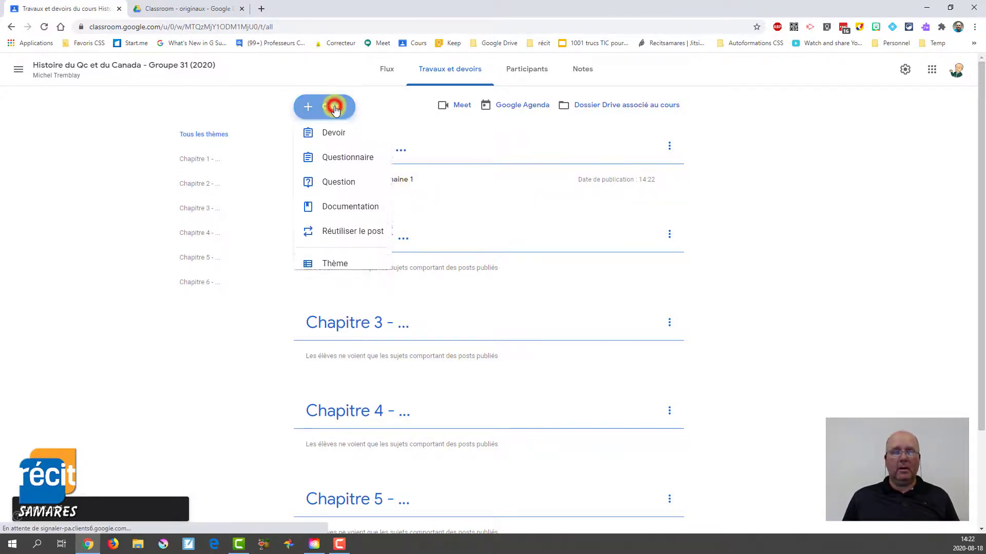
left_click(352, 234)
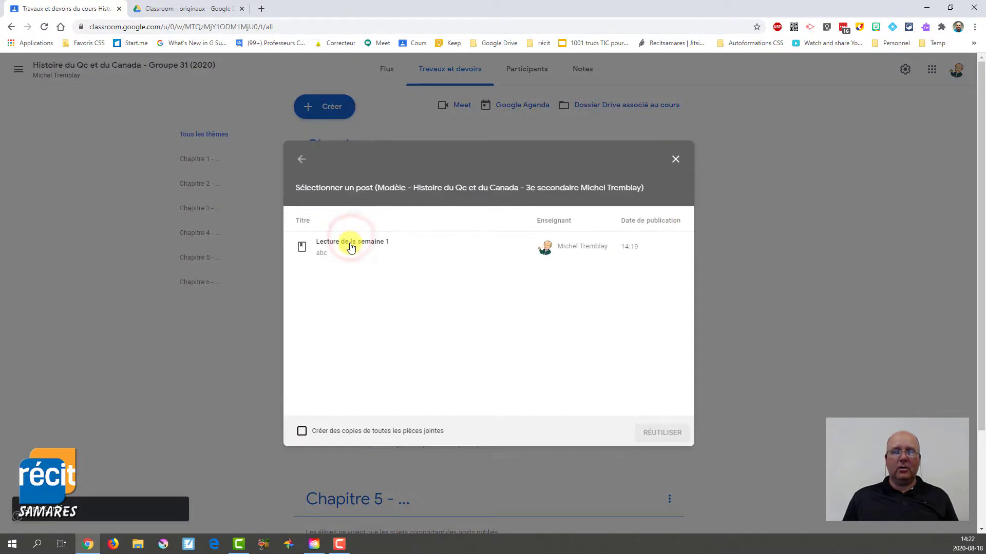
left_click(348, 243)
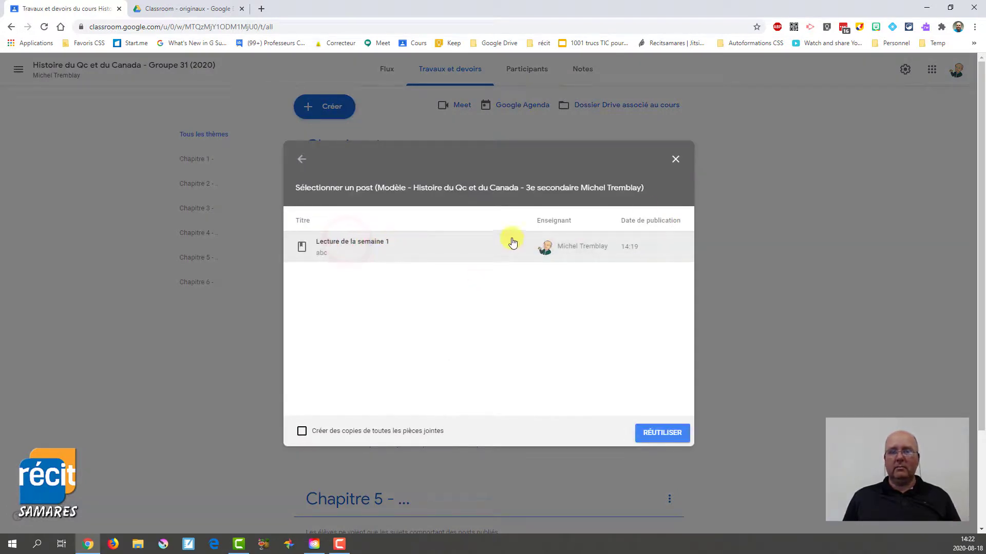
left_click(675, 159)
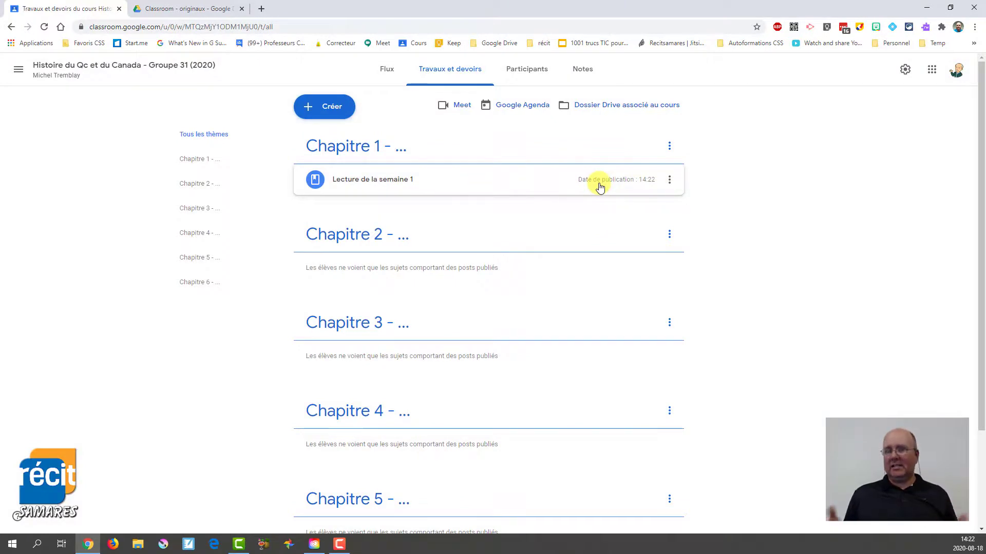
Reuse the model course's "Lecture de la semaine 1" post once more and review which courses it can be addressed to
left_click(322, 101)
left_click(337, 236)
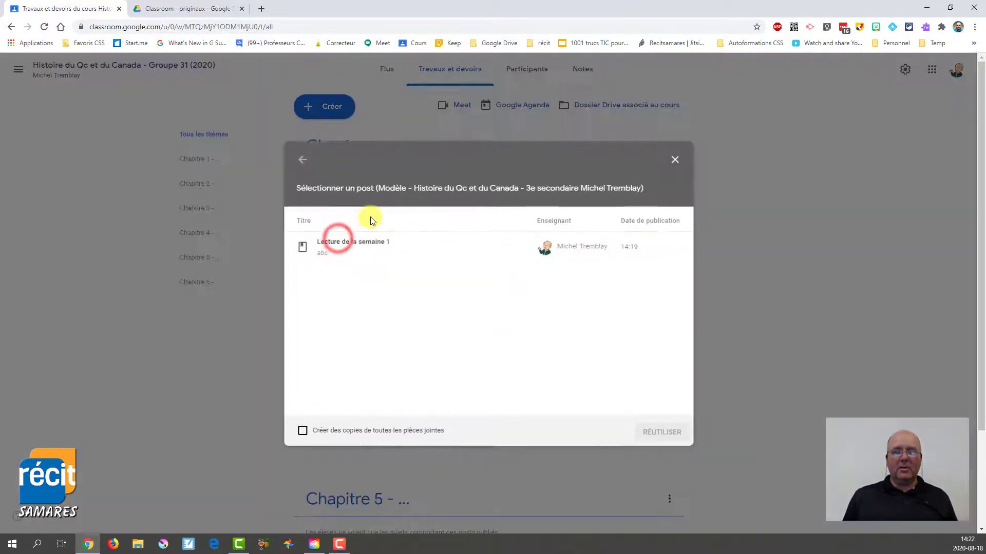
left_click(349, 247)
left_click(660, 432)
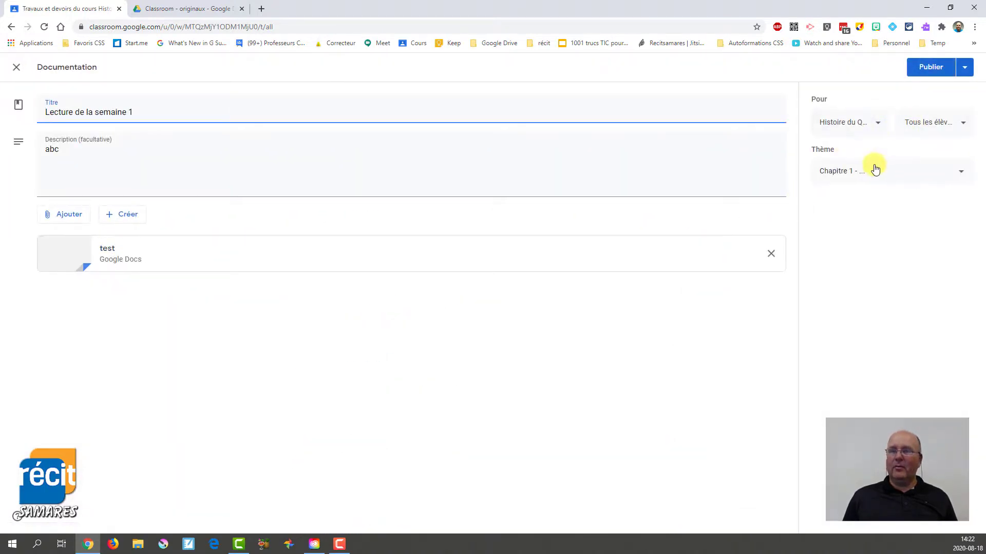
left_click(848, 124)
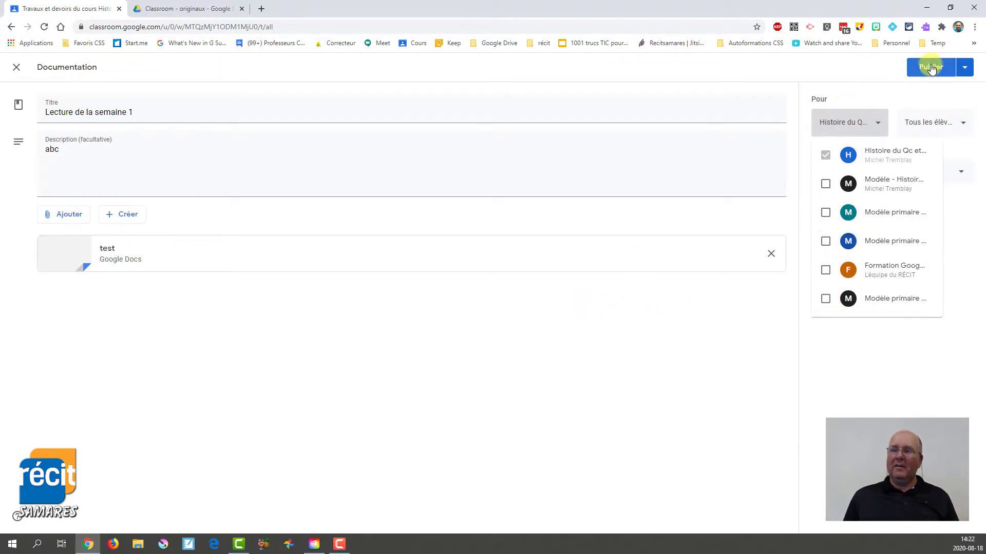
left_click(950, 71)
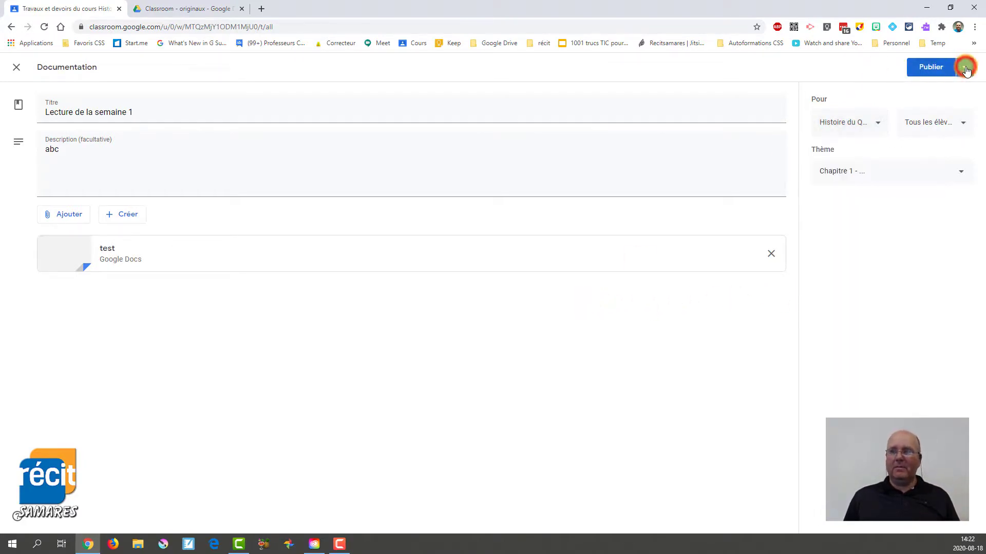
Close the reused material without publishing it and return to the course list
left_click(16, 67)
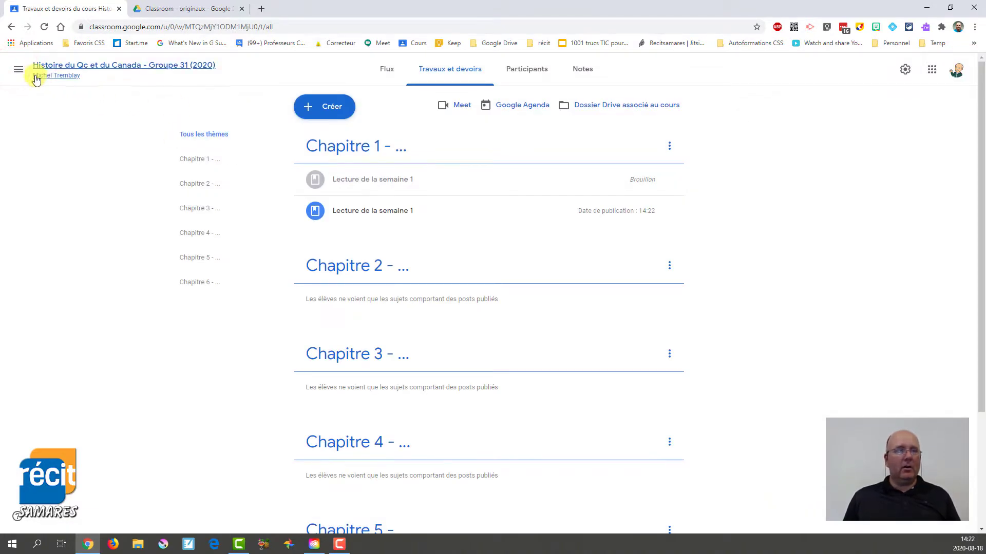
left_click(18, 68)
left_click(31, 75)
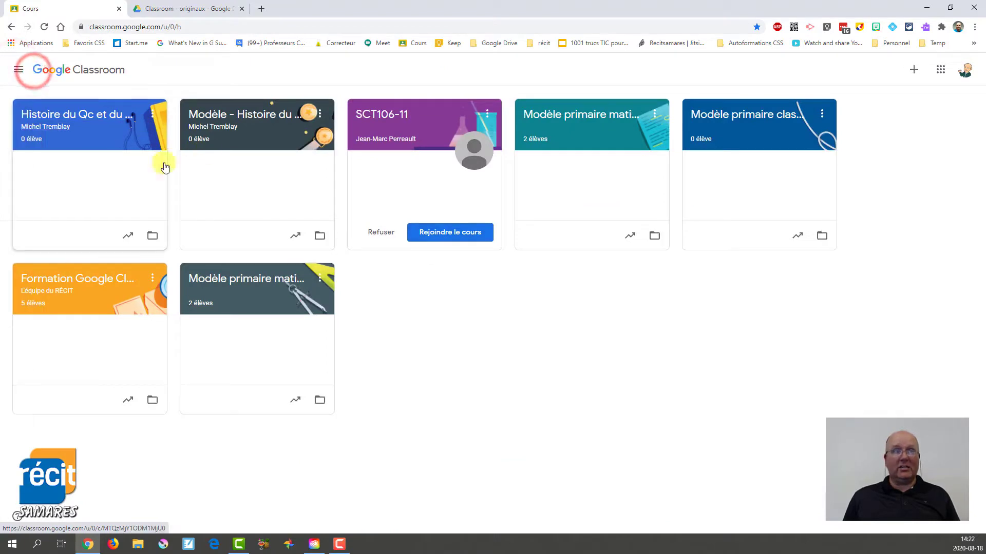